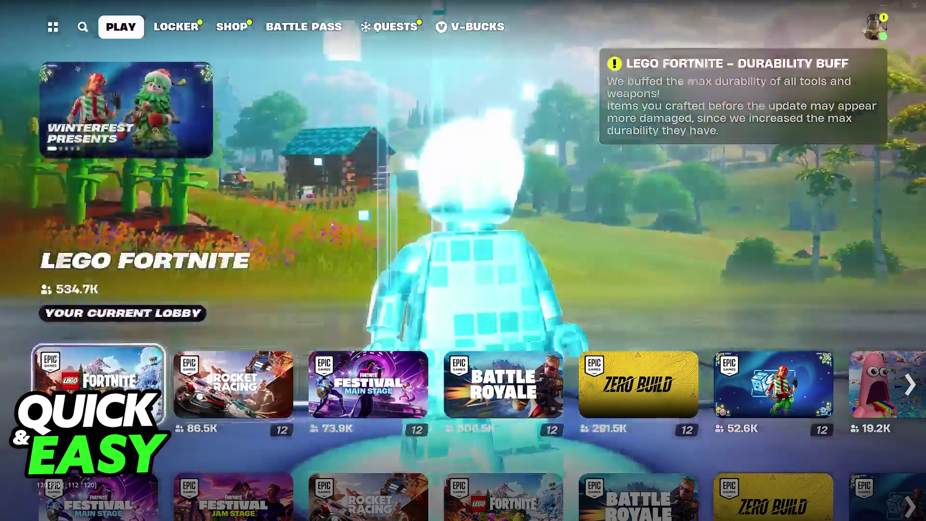
Select the LEGO Fortnite mode in the lobby and open the game's video settings.
click(98, 374)
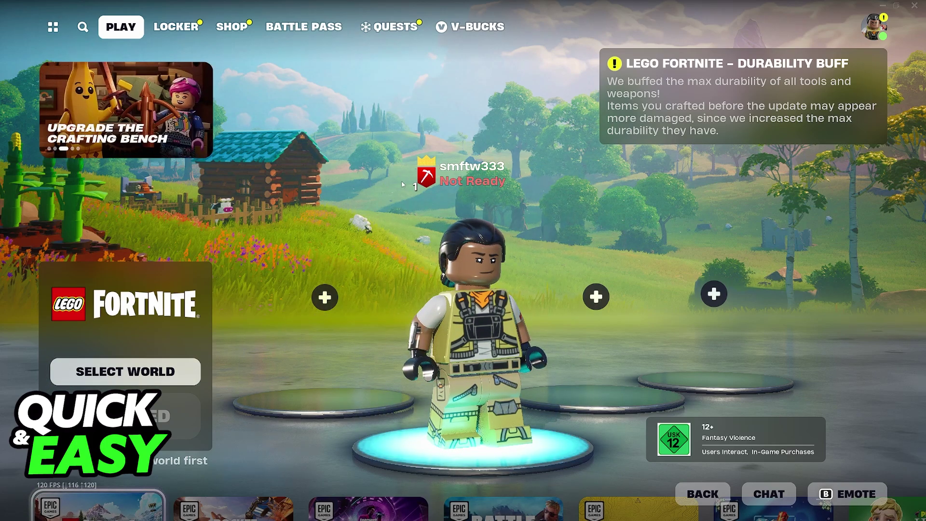
click(870, 30)
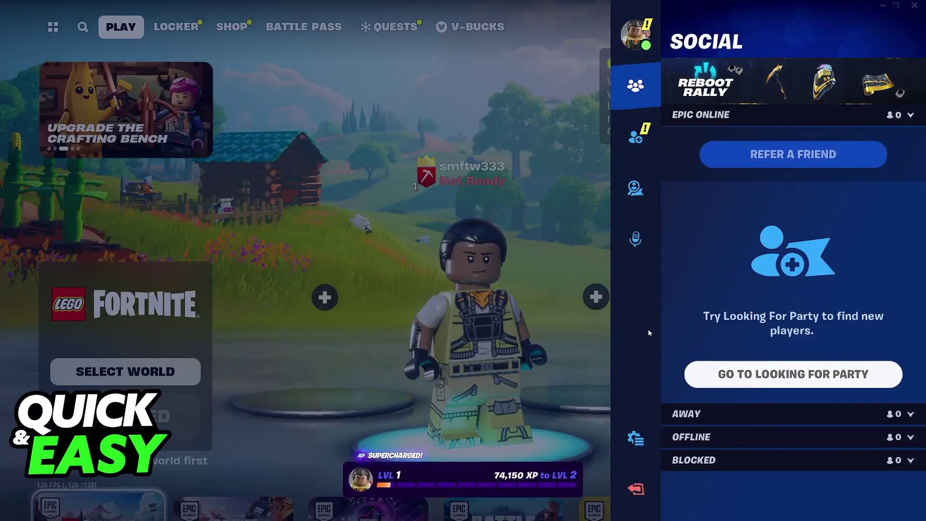
click(627, 434)
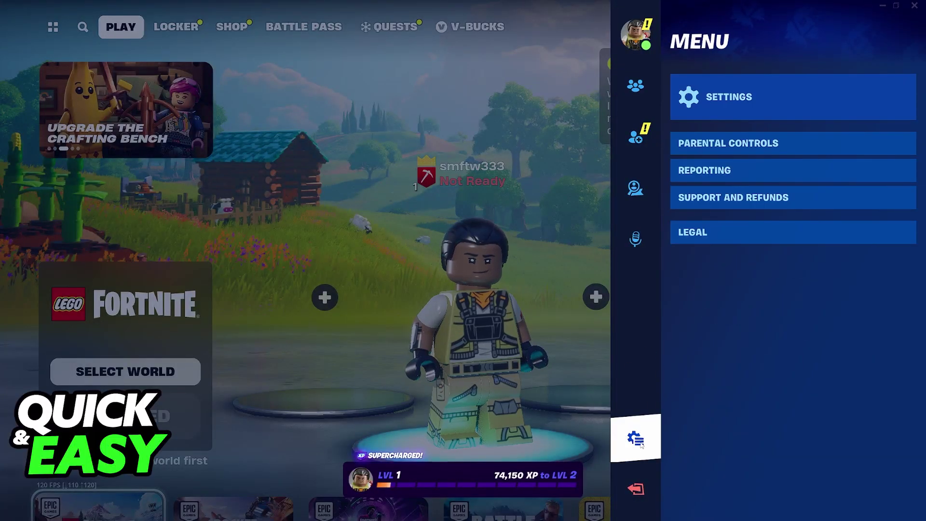
key(Escape)
click(872, 31)
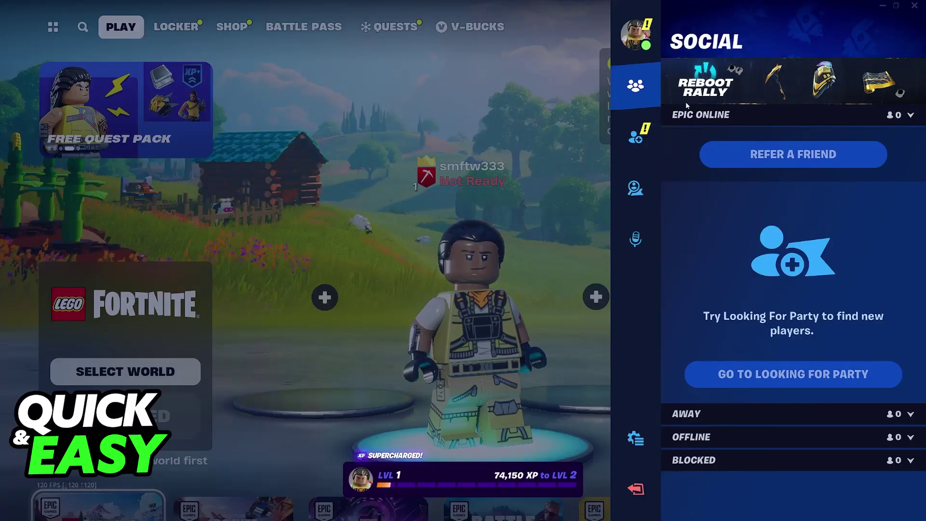
click(635, 438)
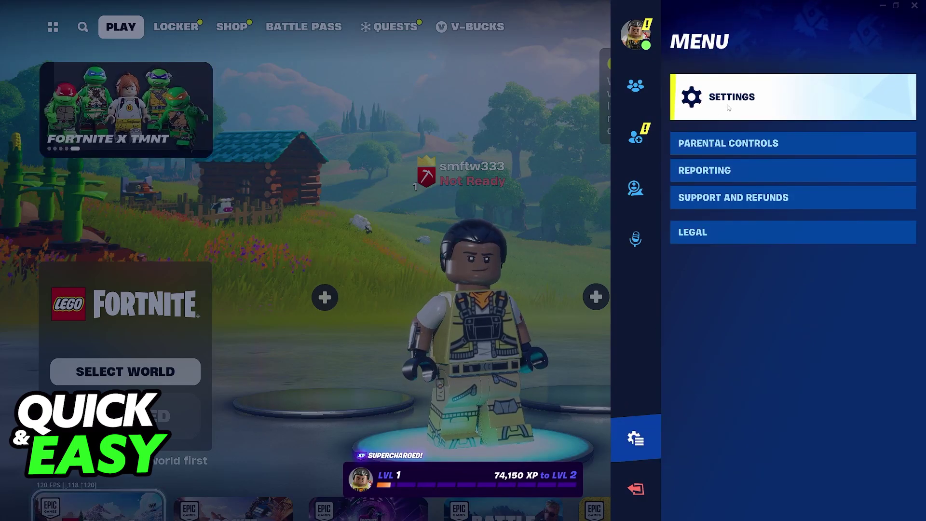
click(728, 86)
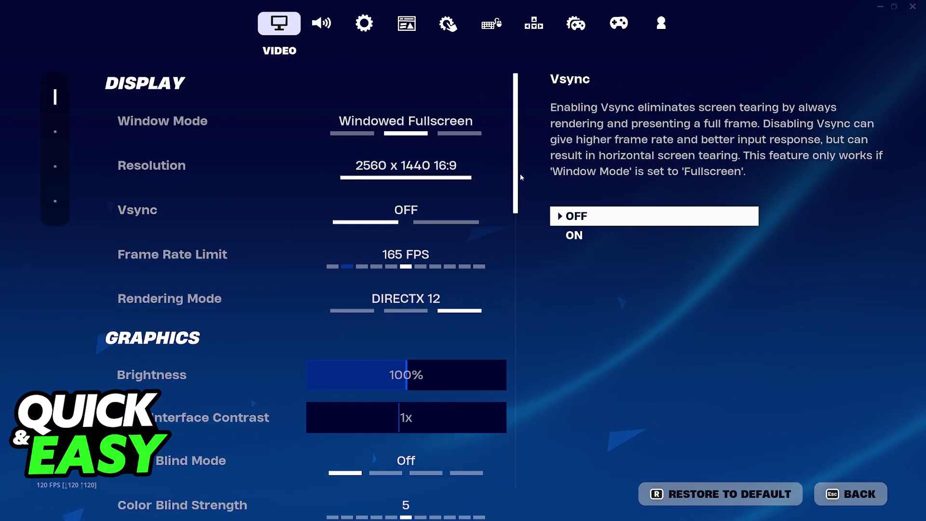
Try the Fullscreen and Windowed options for Window Mode and set it back to Windowed Fullscreen.
drag(517, 201, 516, 144)
scroll(517, 144, up, 2)
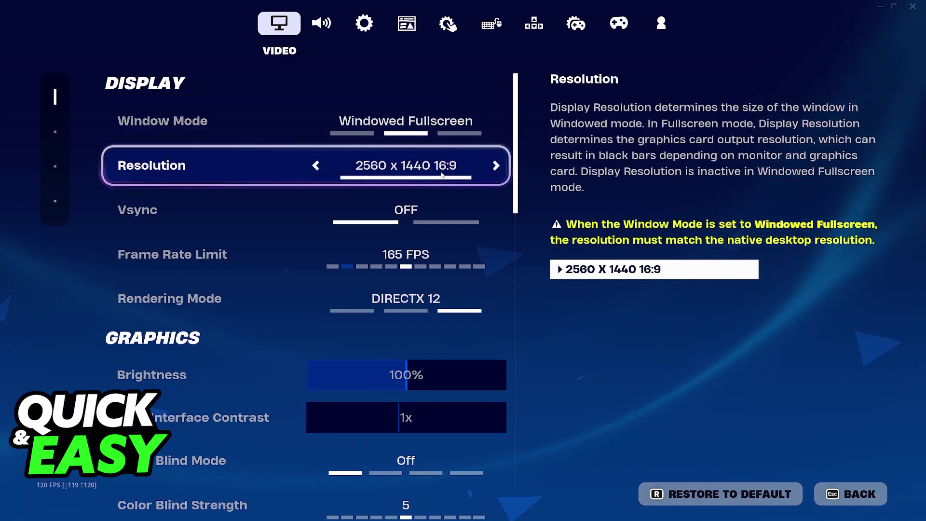
click(322, 123)
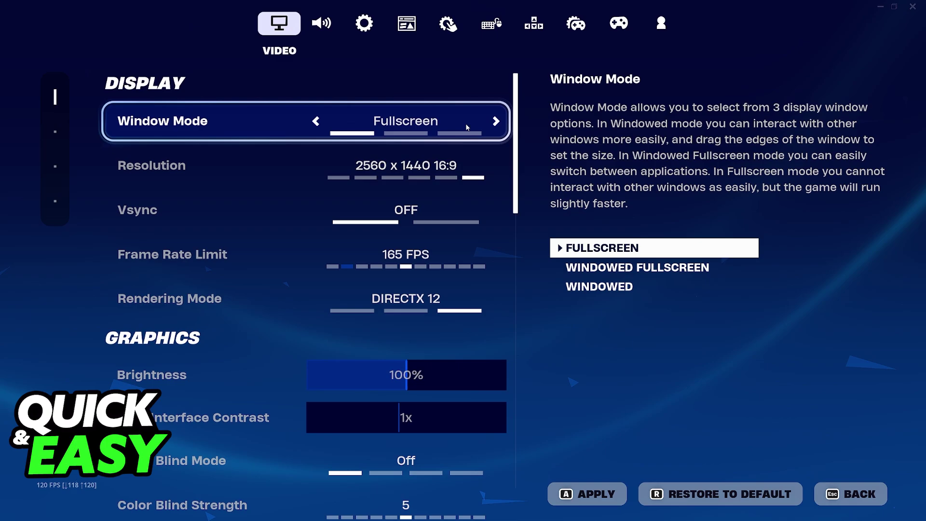
click(495, 122)
click(495, 122)
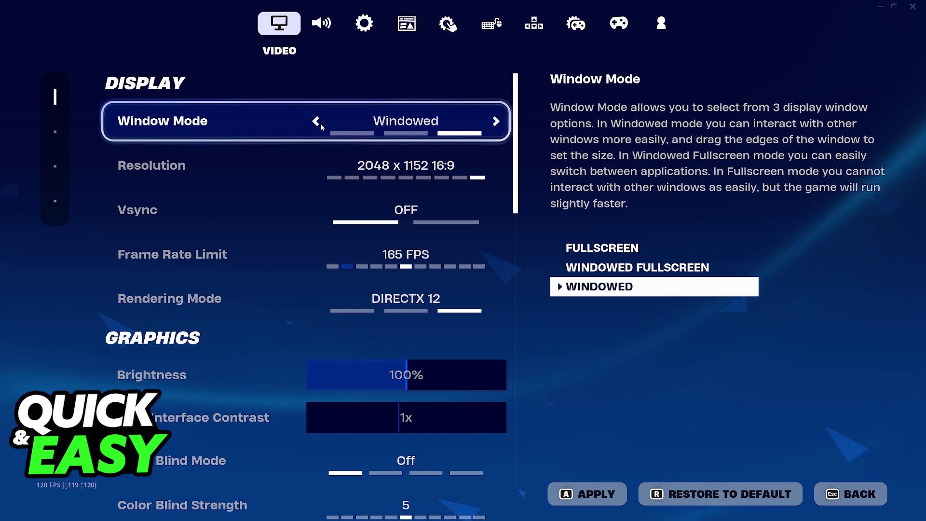
click(481, 131)
click(332, 126)
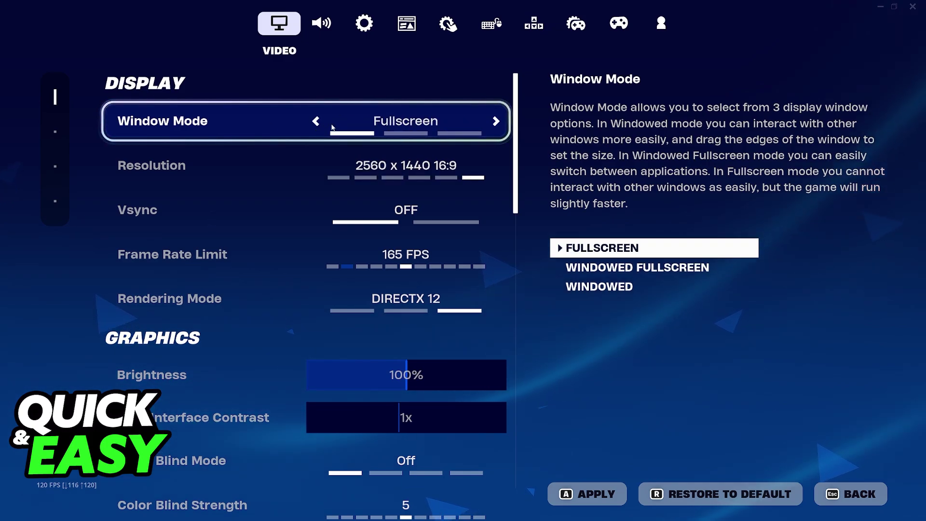
click(504, 125)
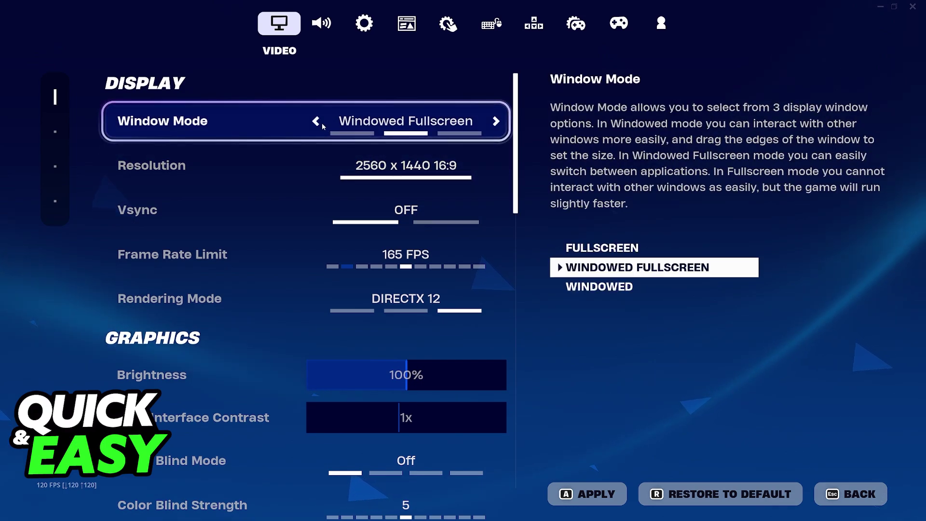
click(680, 249)
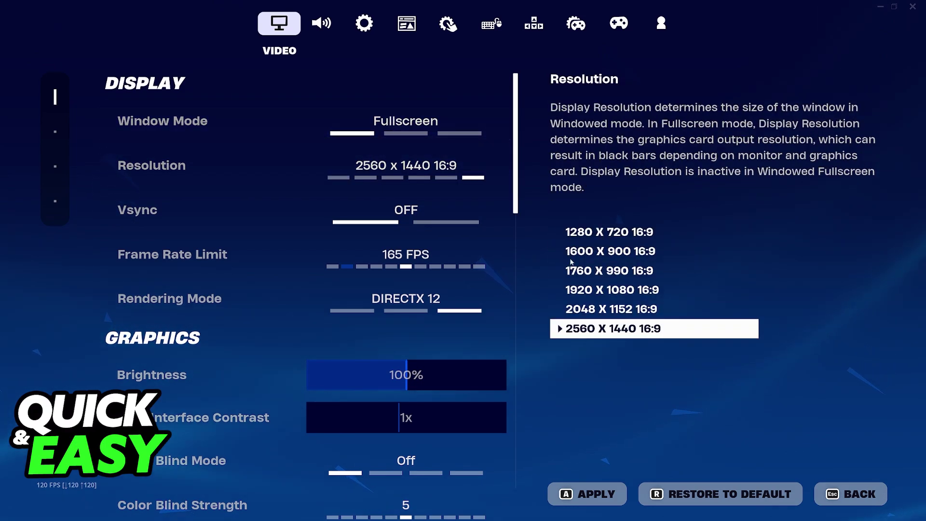
click(496, 121)
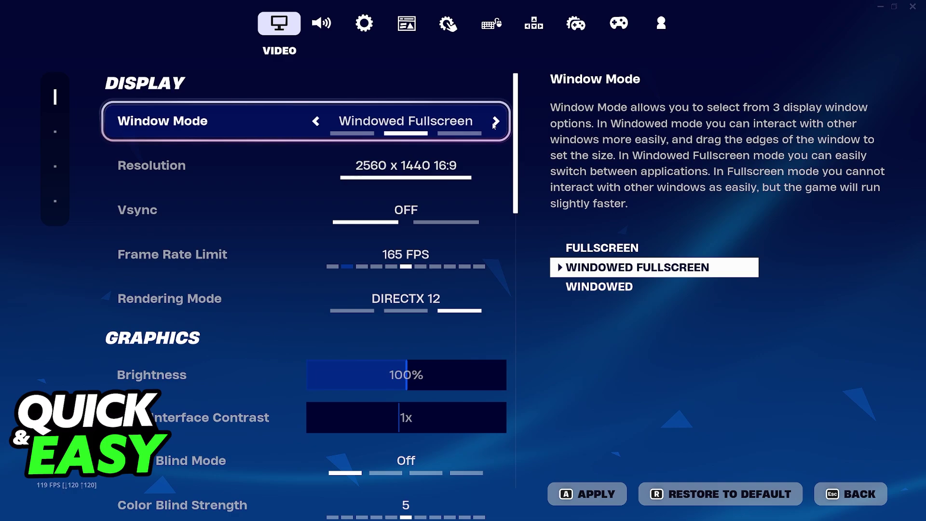
Cycle the graphics Quality Presets through the available levels and set it to Epic.
scroll(509, 186, down, 1)
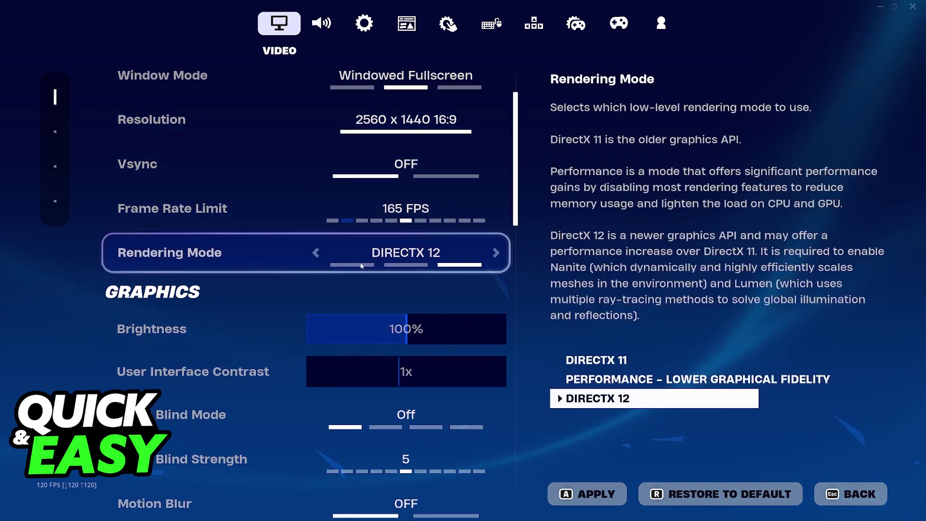
scroll(516, 214, down, 1)
drag(516, 214, 515, 262)
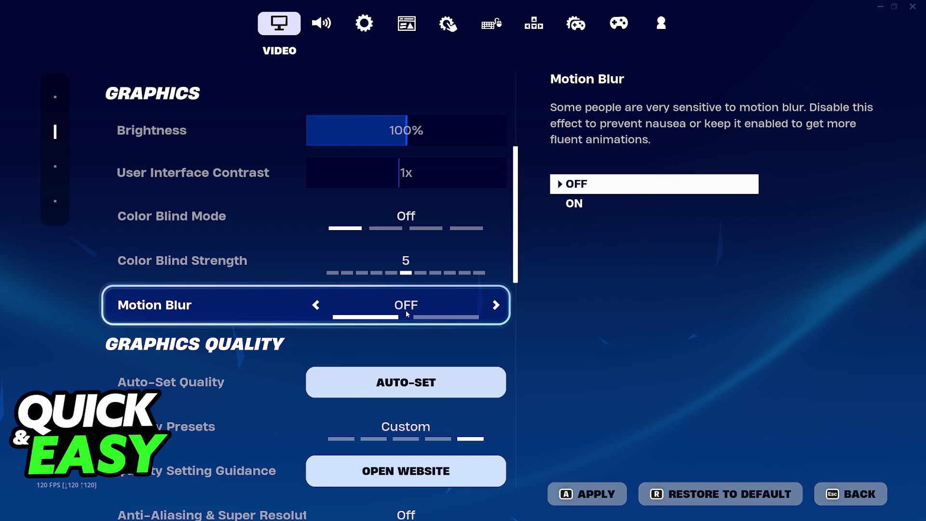
scroll(337, 256, down, 4)
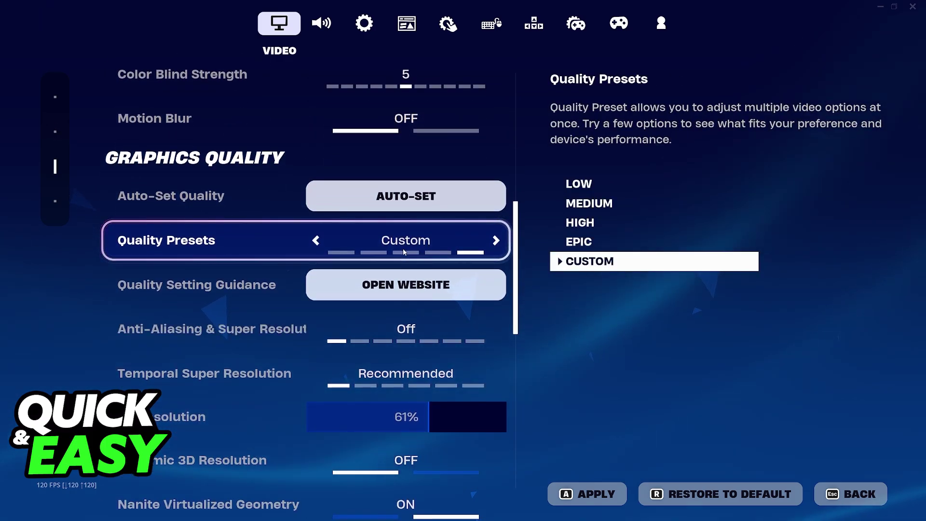
scroll(373, 362, down, 1)
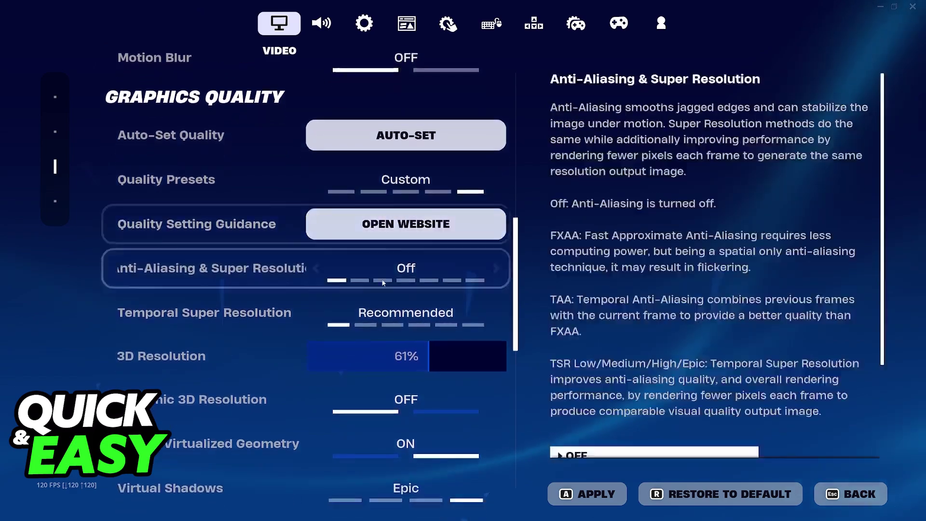
scroll(382, 283, up, 1)
click(316, 224)
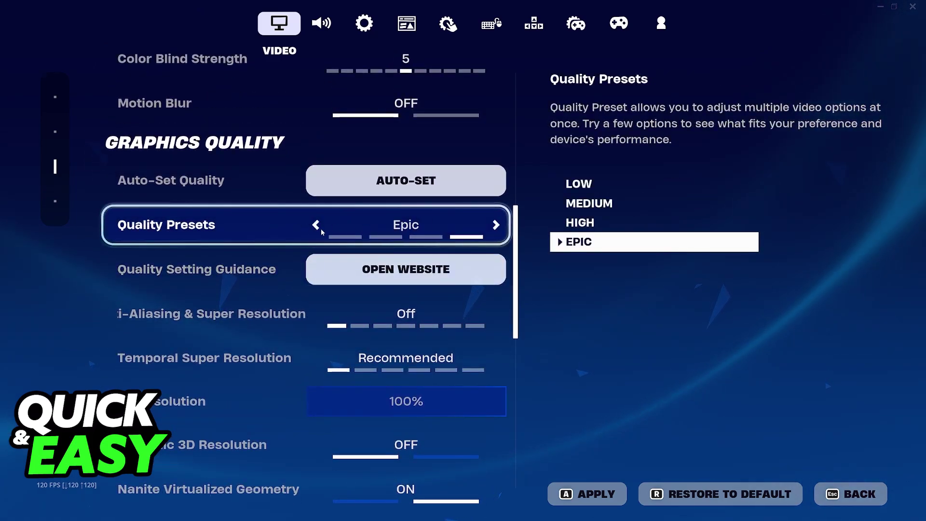
click(317, 224)
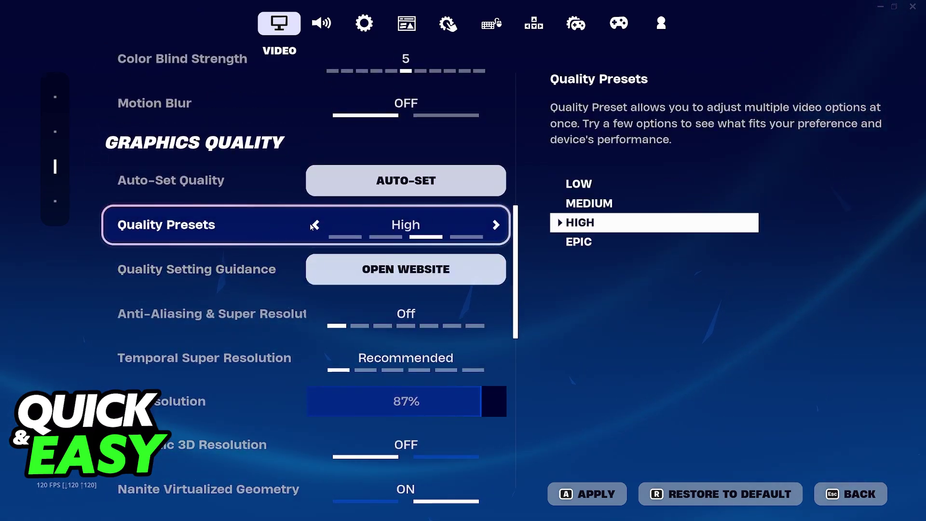
click(494, 225)
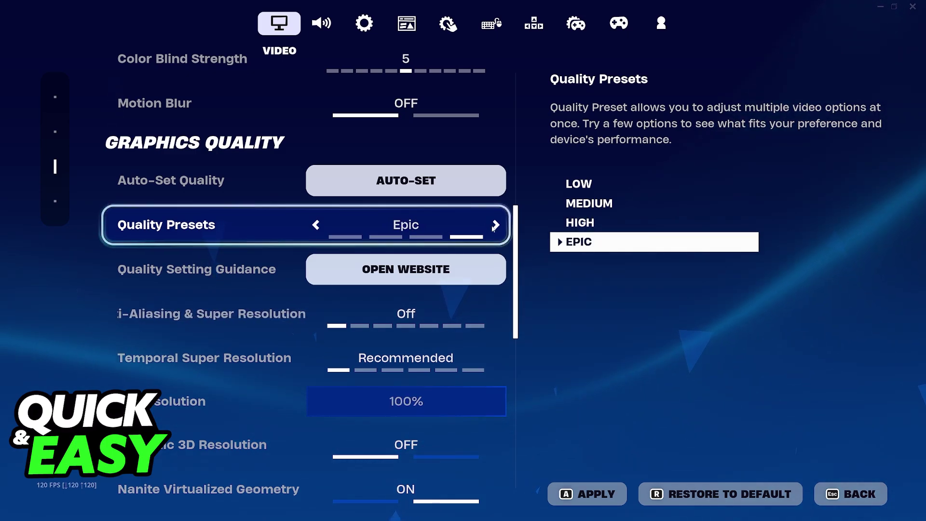
click(495, 226)
click(496, 226)
click(496, 226)
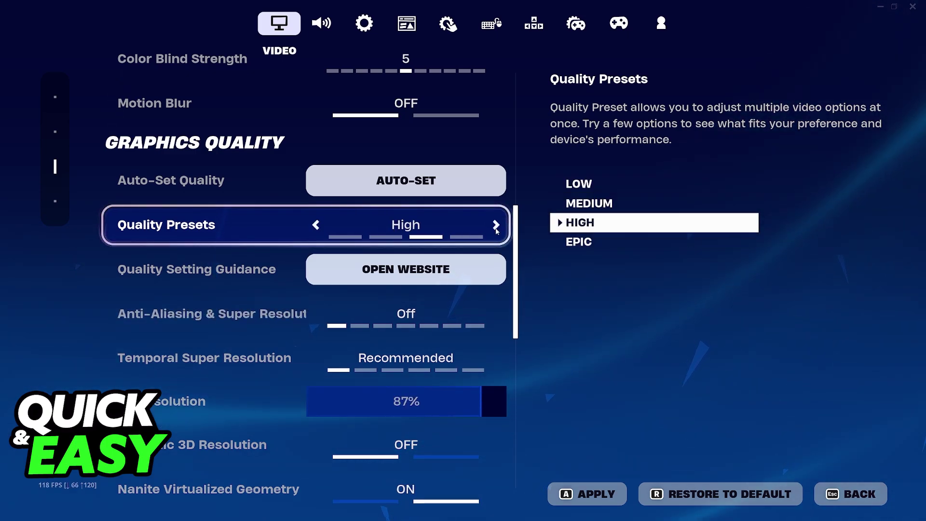
click(496, 226)
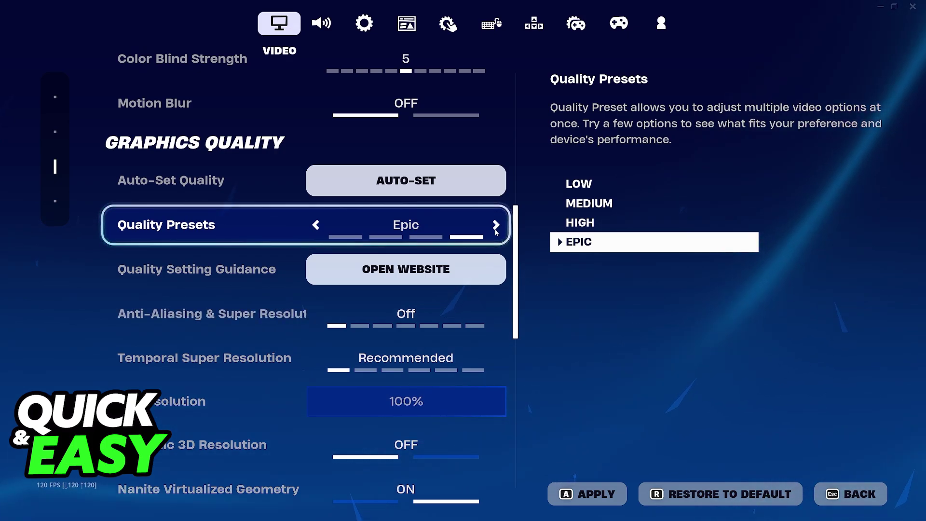
Set Anti-Aliasing & Super Resolution to TSR Epic.
scroll(228, 235, down, 2)
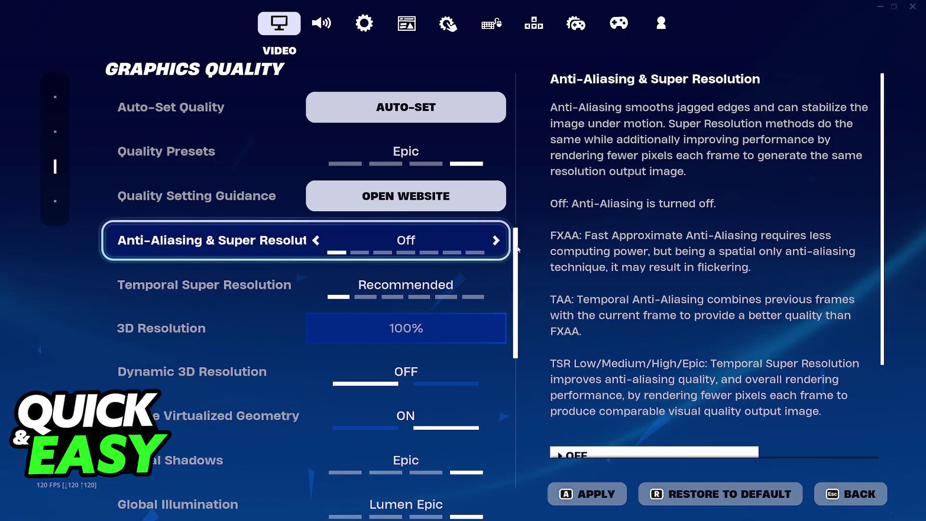
click(493, 250)
click(494, 249)
click(494, 248)
click(495, 247)
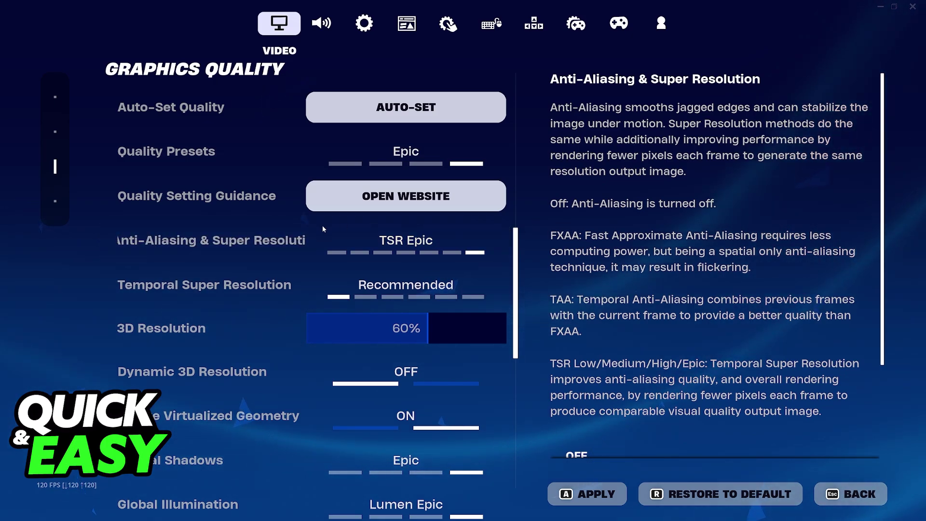
Review the remaining graphics quality options, from Temporal Super Resolution to Hardware Ray Tracing, and the Motion Blur setting.
scroll(333, 239, down, 1)
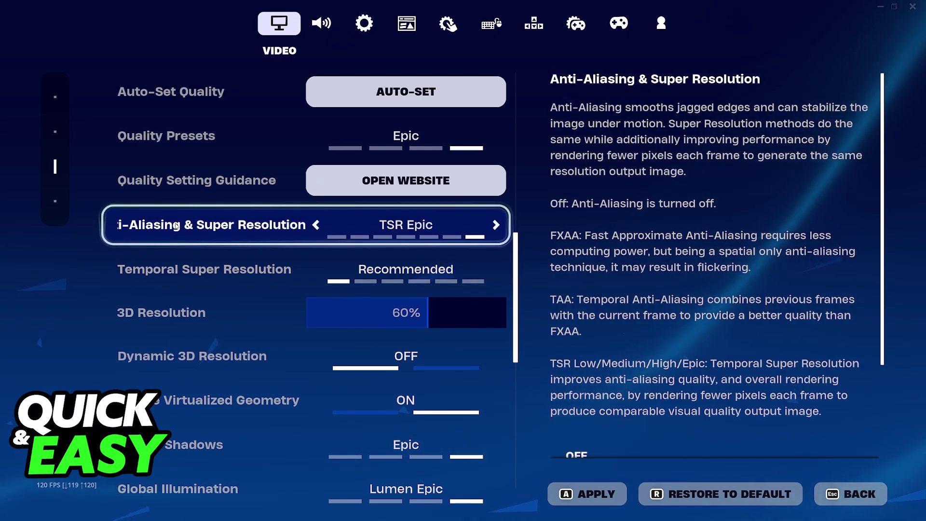
scroll(242, 239, down, 1)
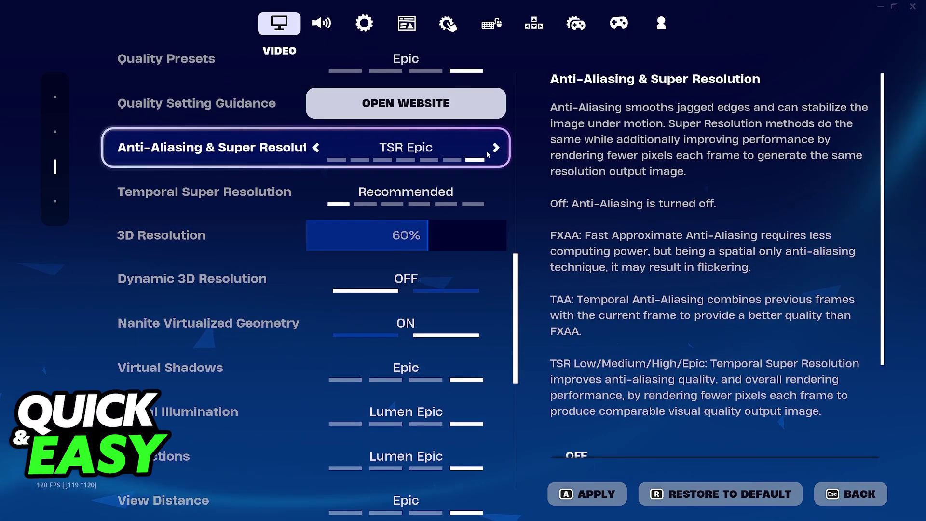
scroll(215, 169, down, 4)
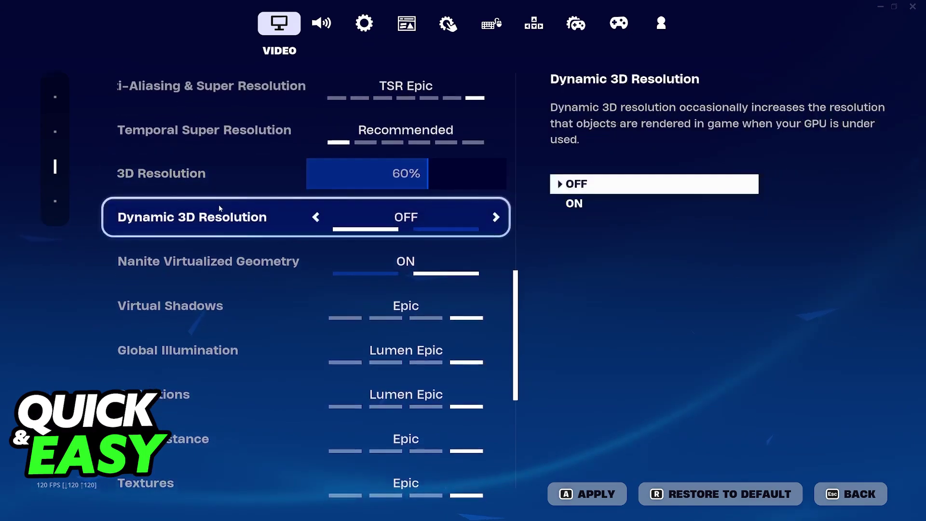
scroll(387, 229, down, 6)
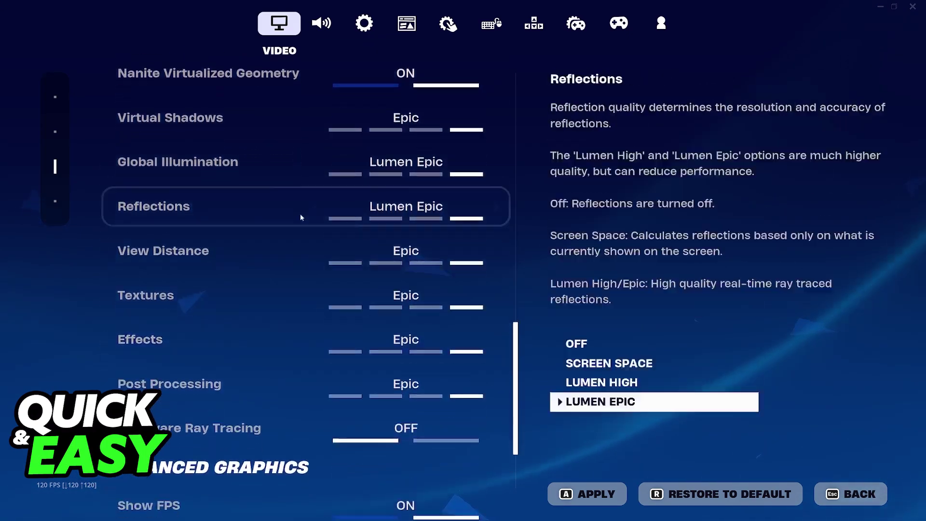
scroll(230, 255, up, 11)
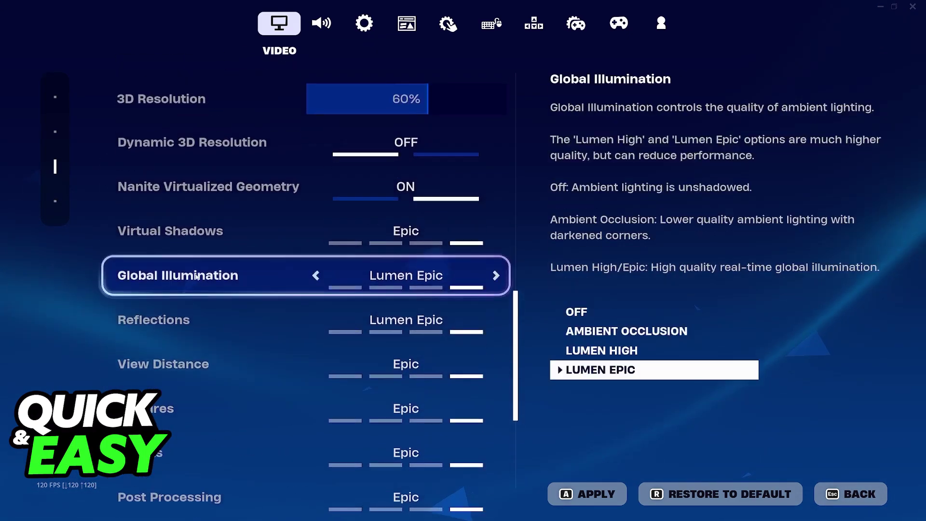
scroll(230, 241, up, 10)
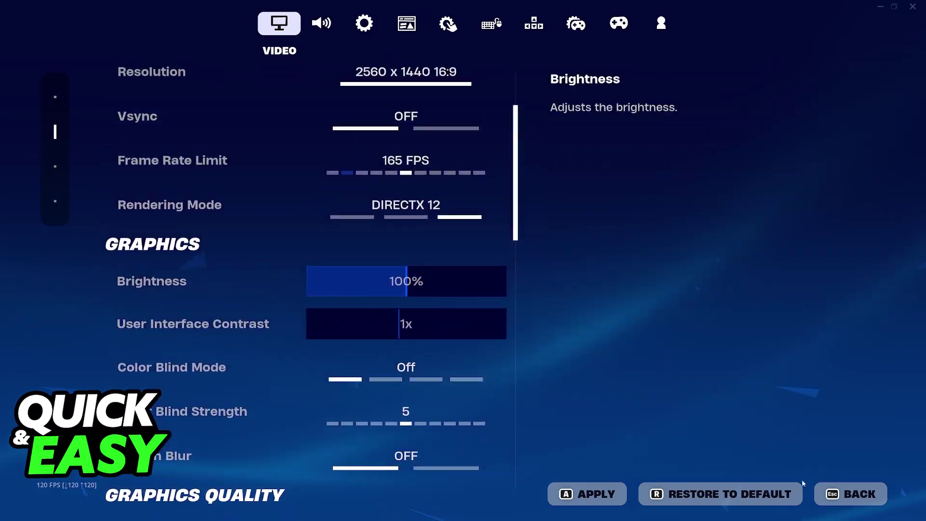
Leave the settings and start playing the existing survival world in LEGO Fortnite.
click(824, 492)
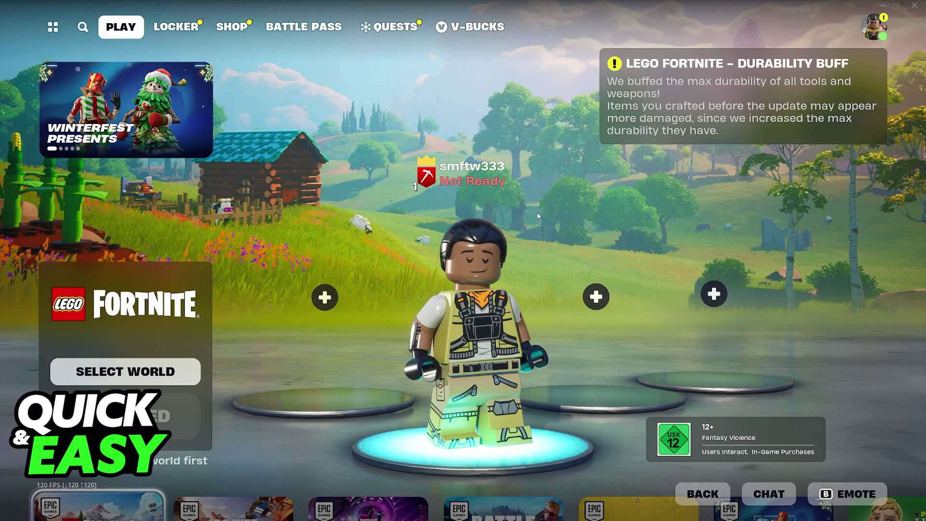
click(92, 372)
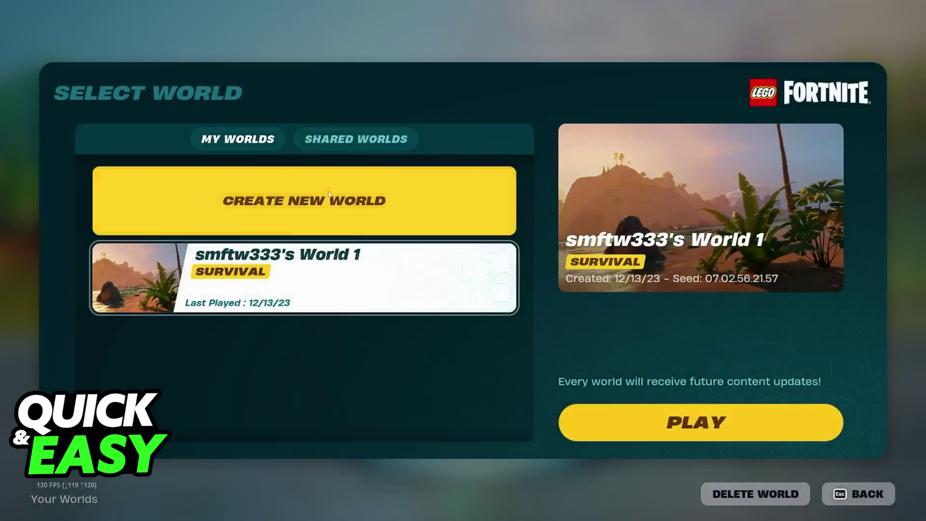
click(707, 434)
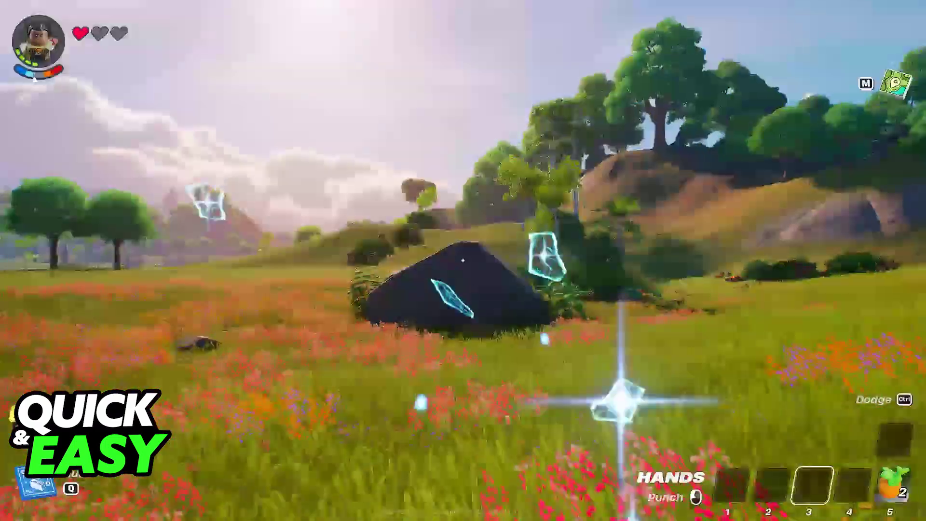
Run the character across the grass field, switching hotbar slots, to check how the graphics look in the world.
key(5)
key(3)
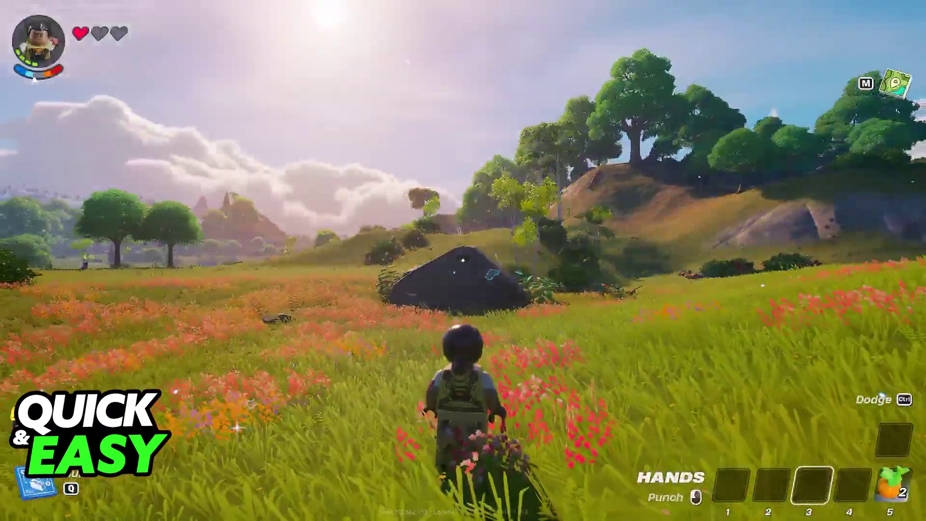
key(w)
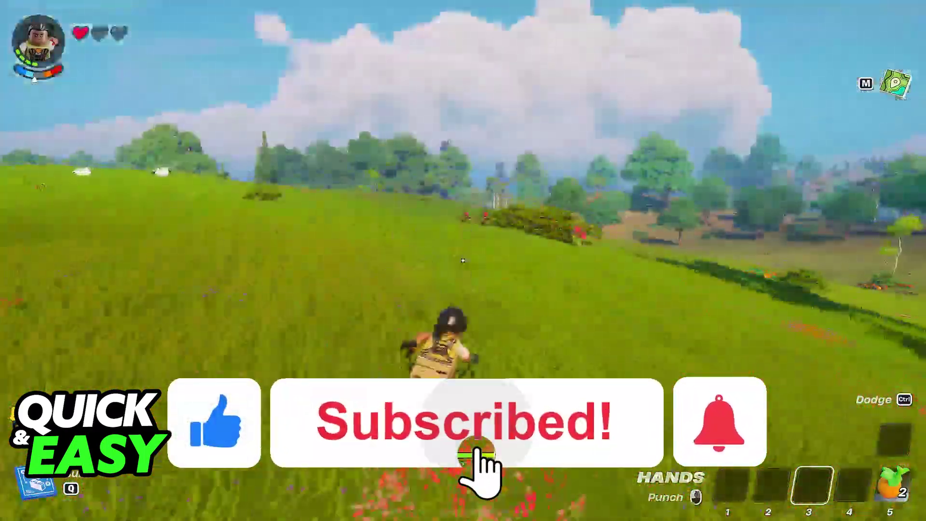
key(4)
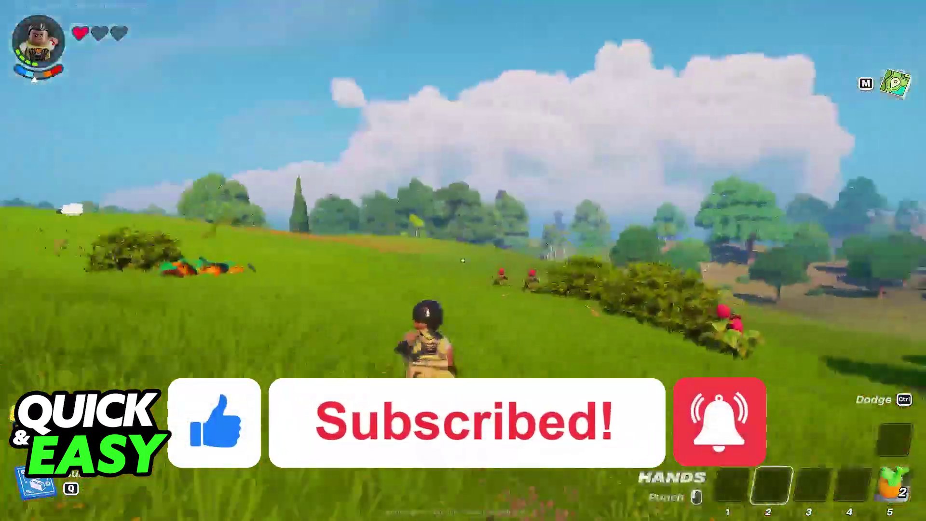